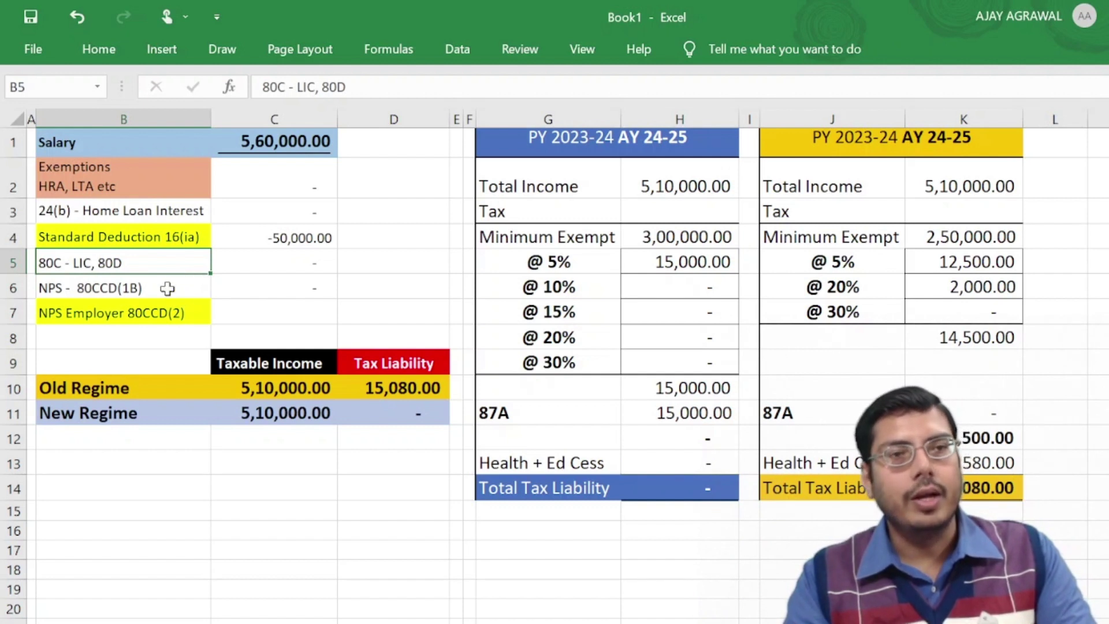
Step: Examine the deduction rows, the two AY 24-25 tax computation tables, and the old and new regime tax liabilities
click(165, 287)
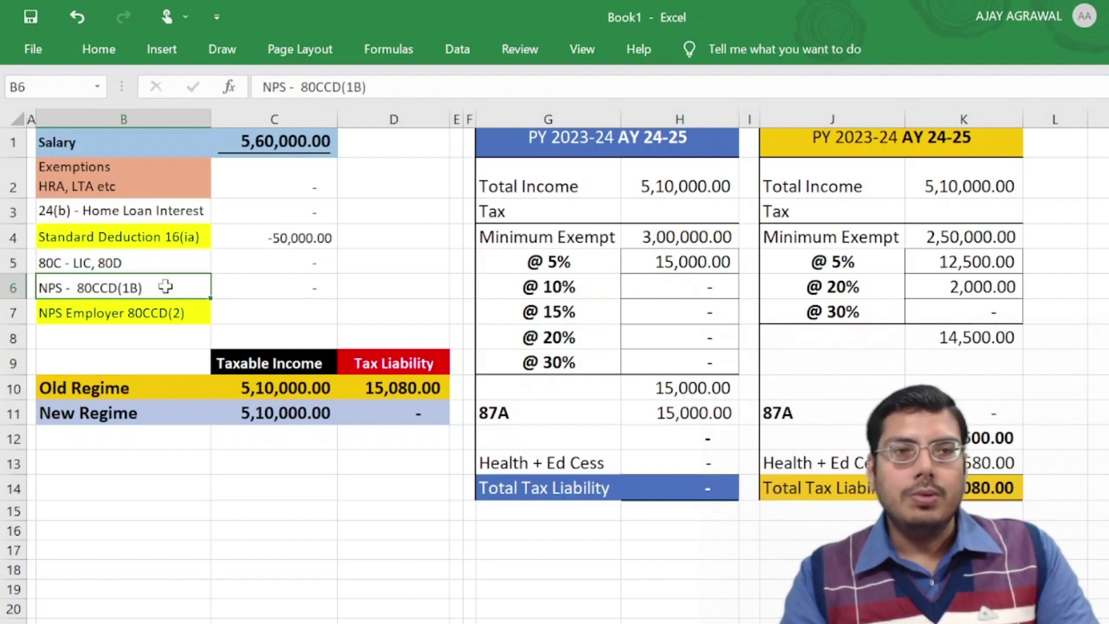
click(166, 312)
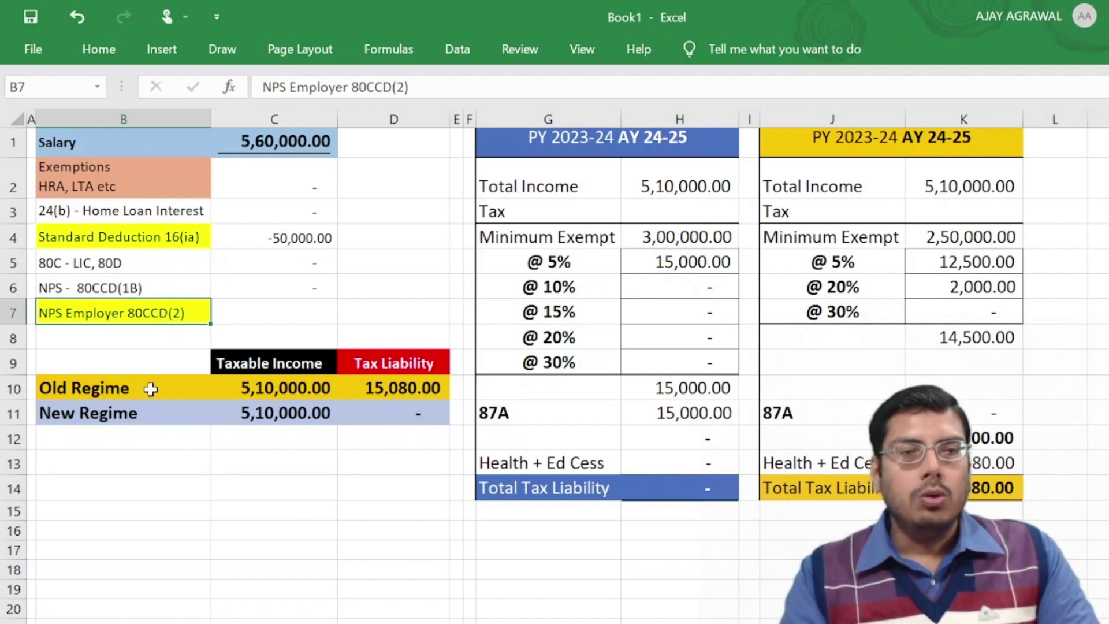
drag(126, 360, 424, 411)
click(379, 507)
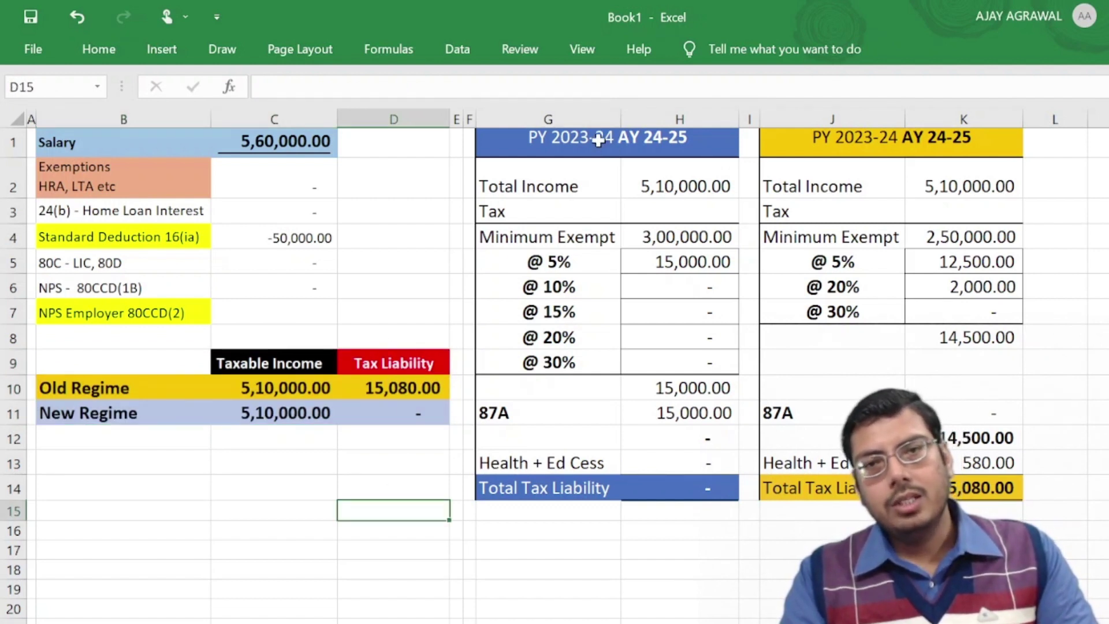
drag(597, 140, 607, 488)
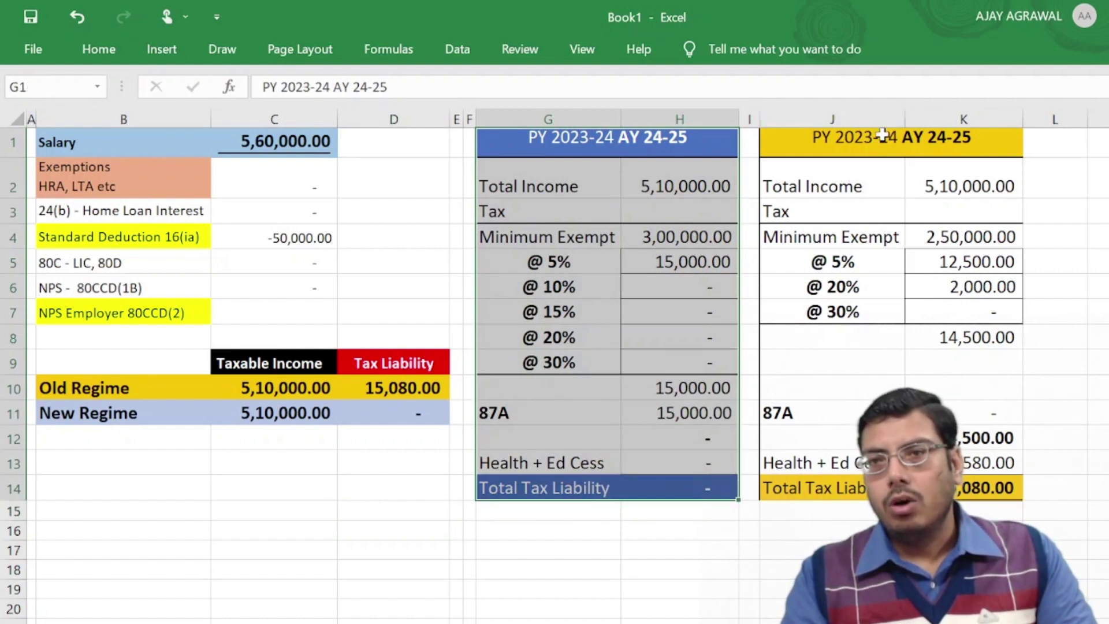
drag(882, 135, 878, 488)
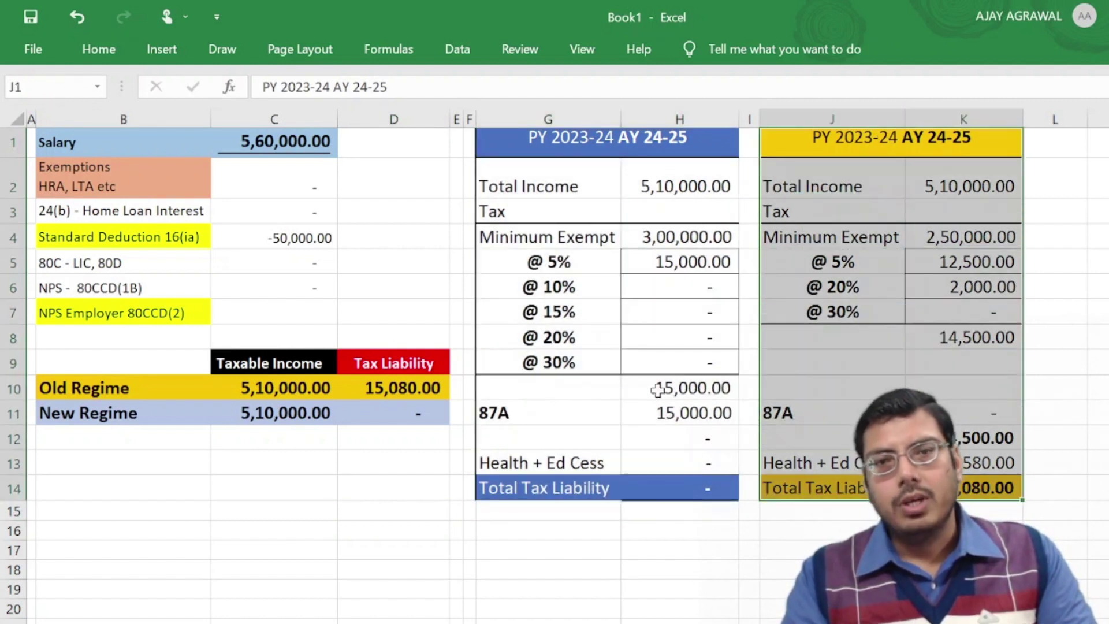
click(468, 260)
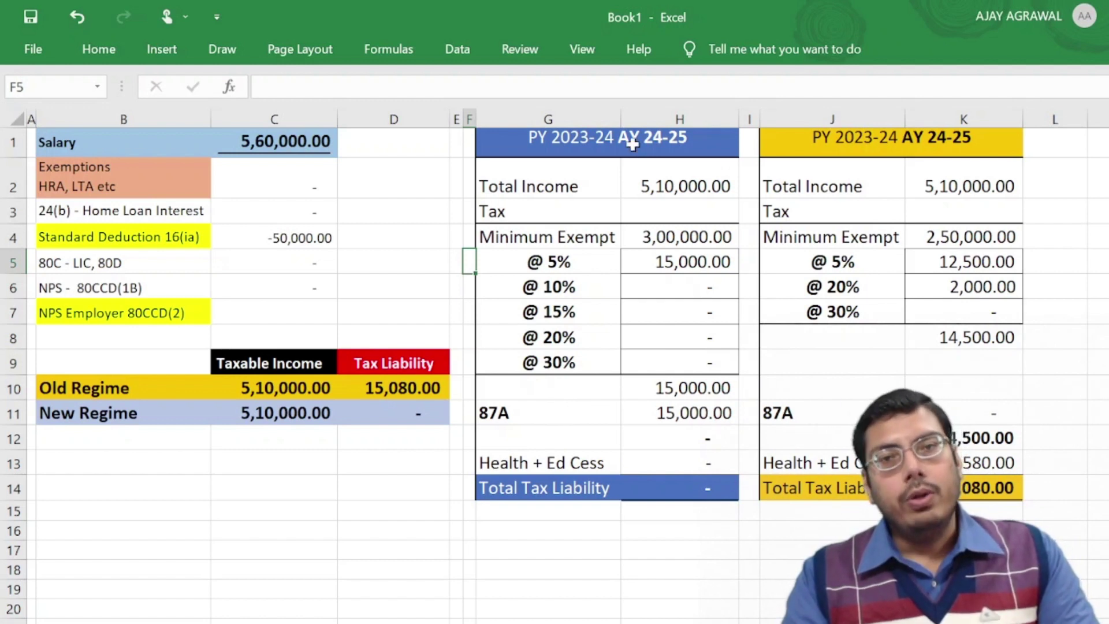
drag(632, 145, 639, 514)
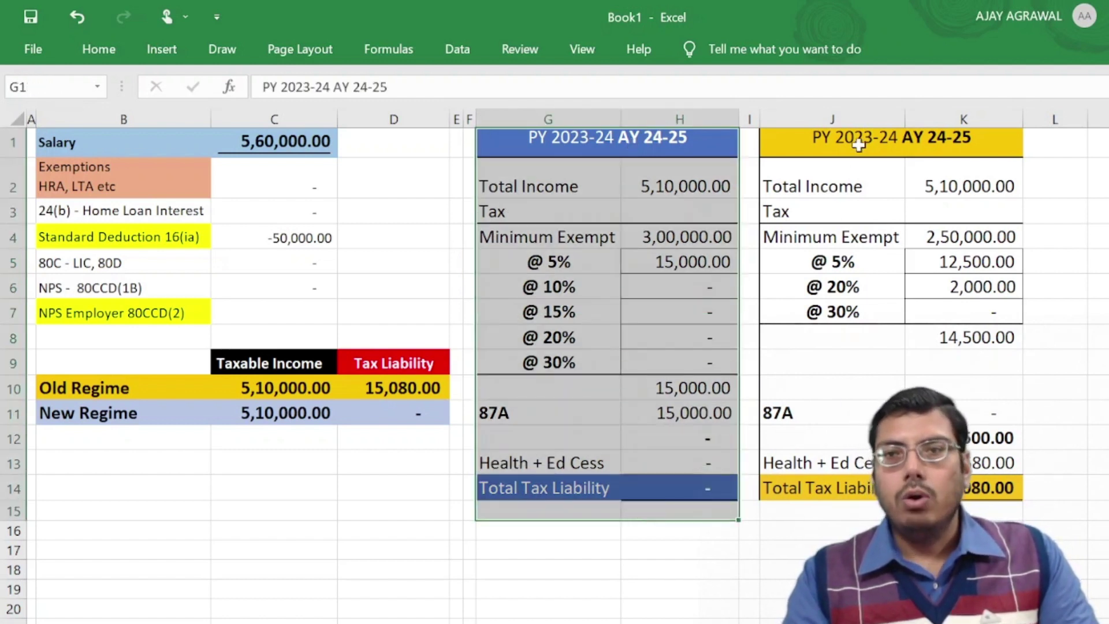
drag(854, 141, 866, 502)
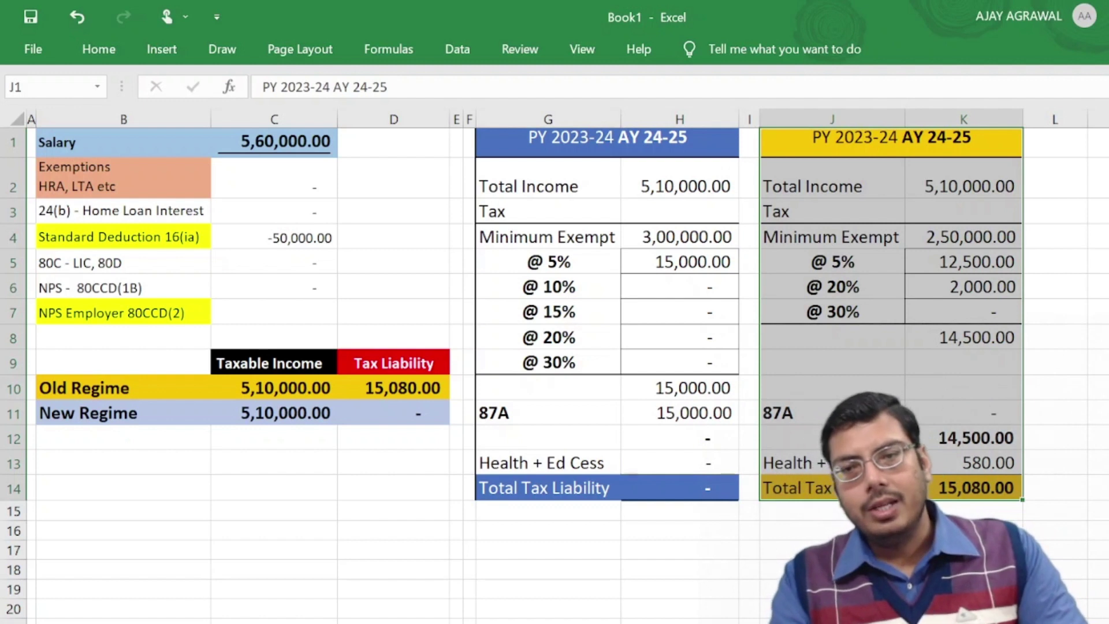
click(265, 148)
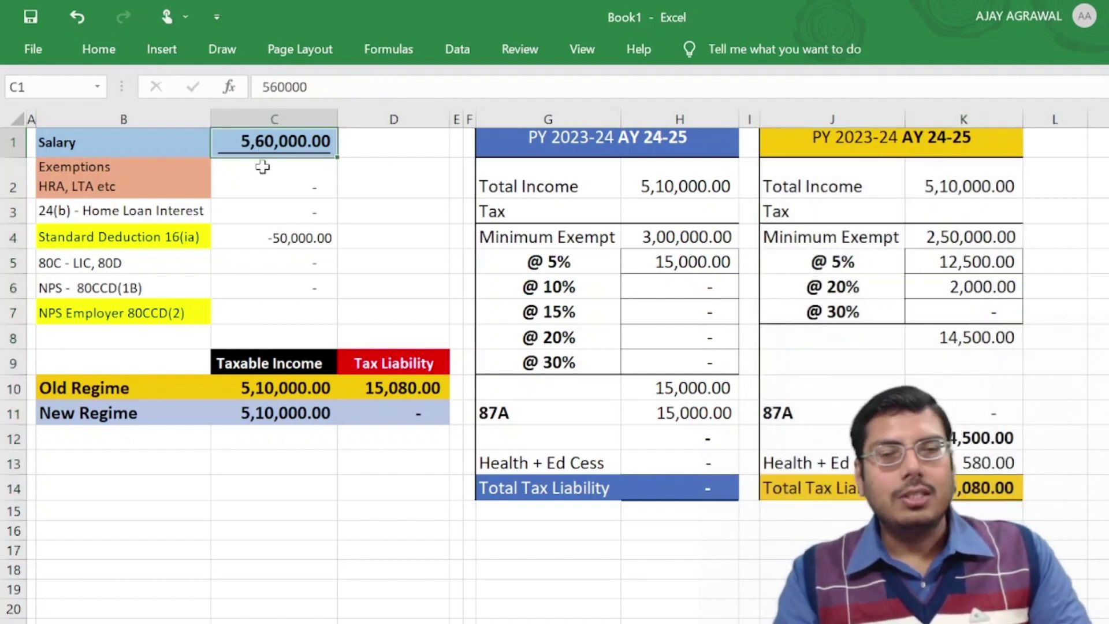
click(399, 415)
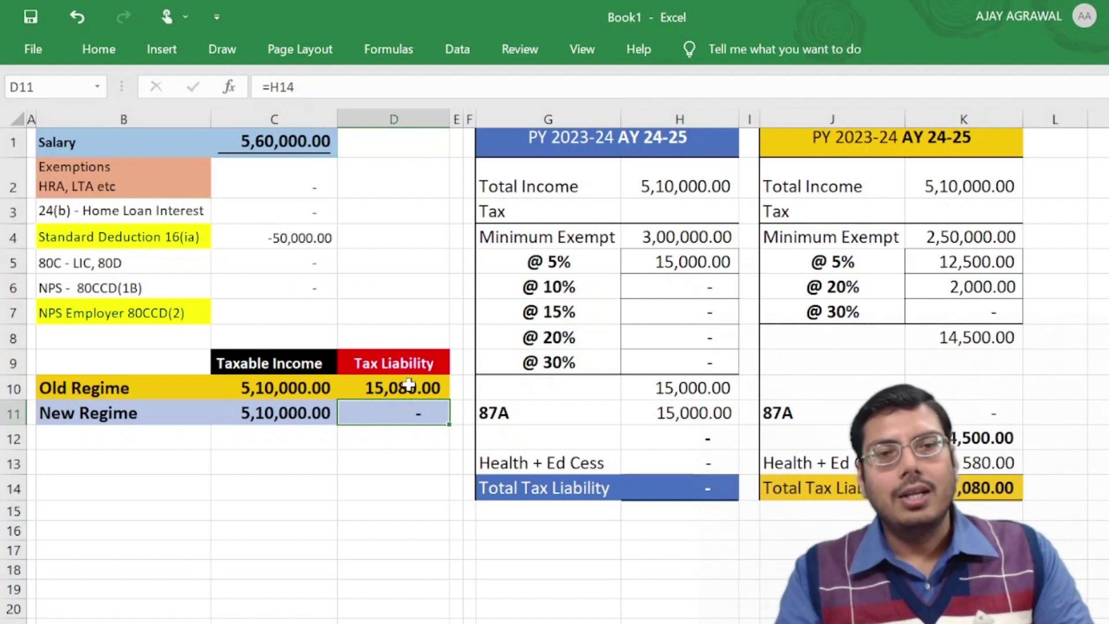
click(398, 392)
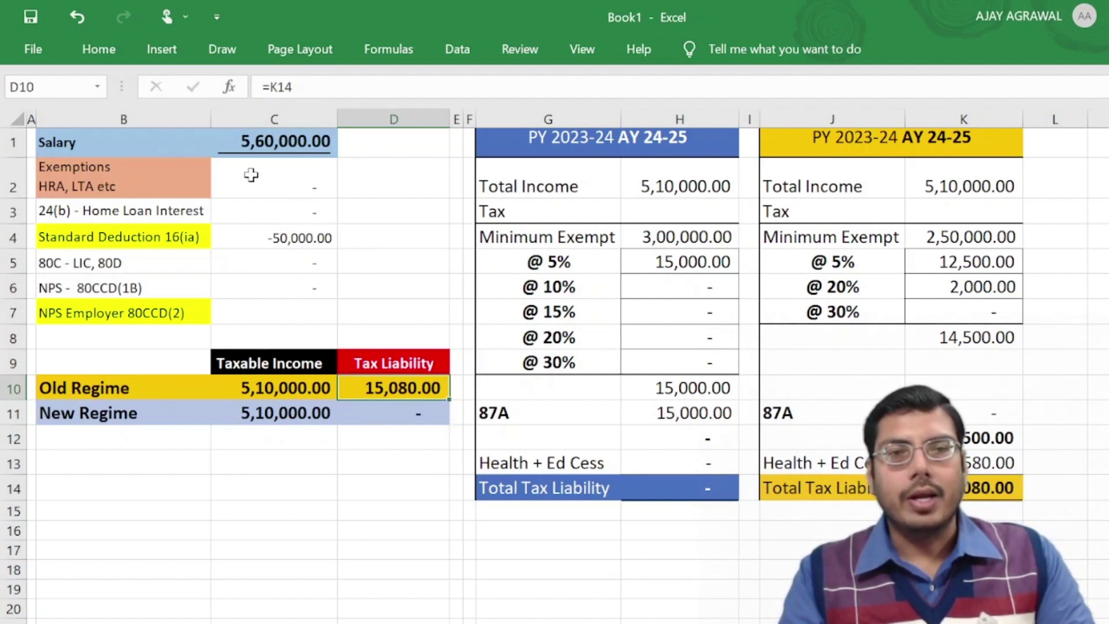
Step: Enter -35000 as the HRA, LTA exemptions amount in cell C2
click(274, 175)
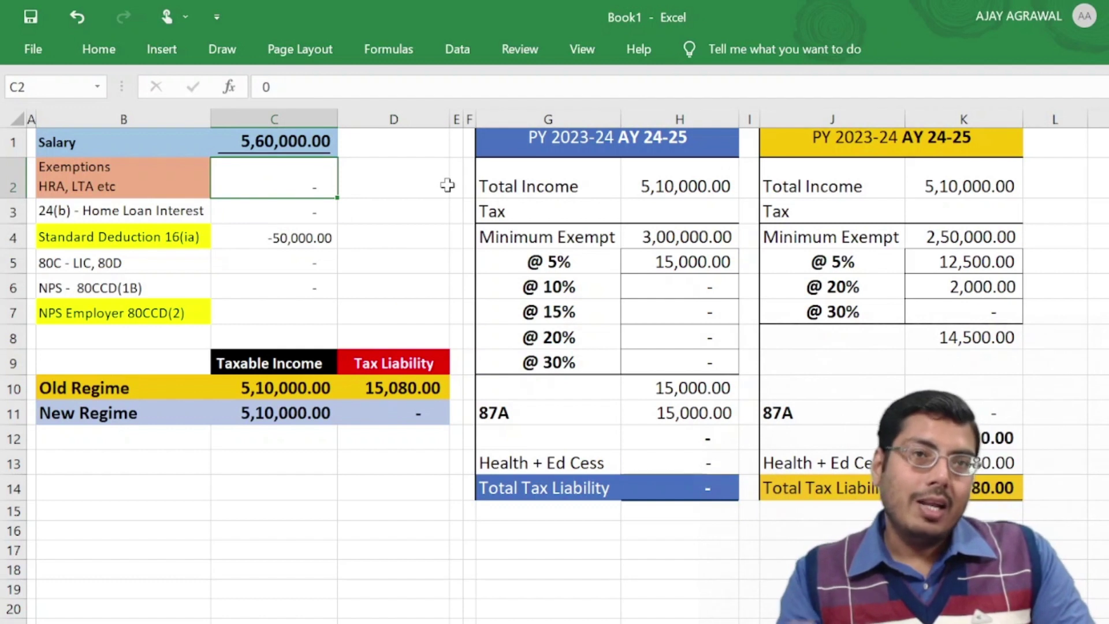
text(-)
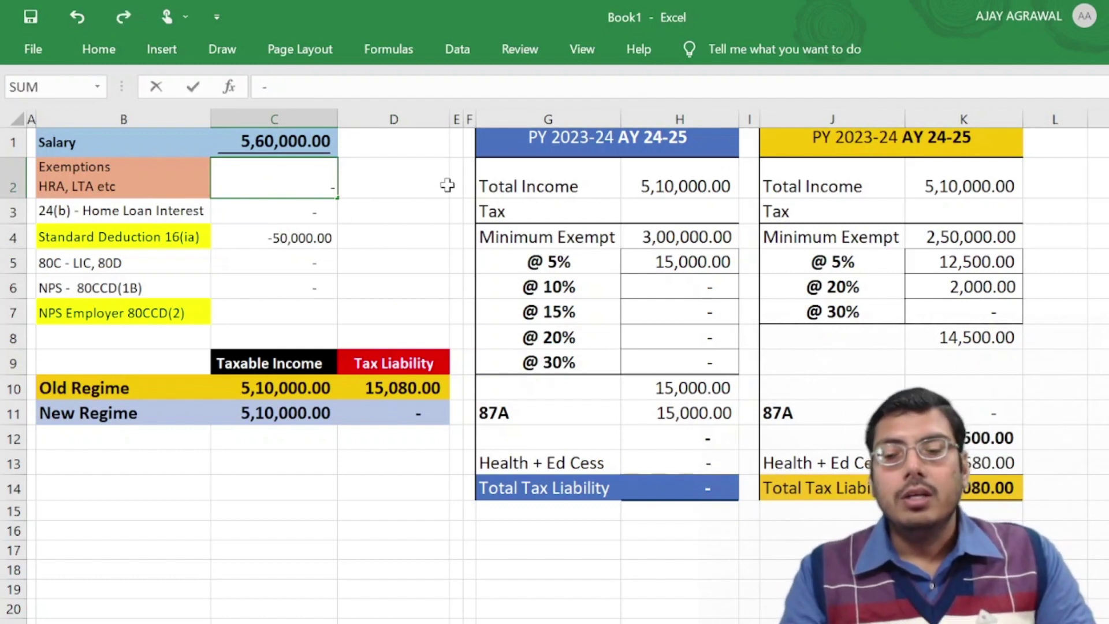
text(35000)
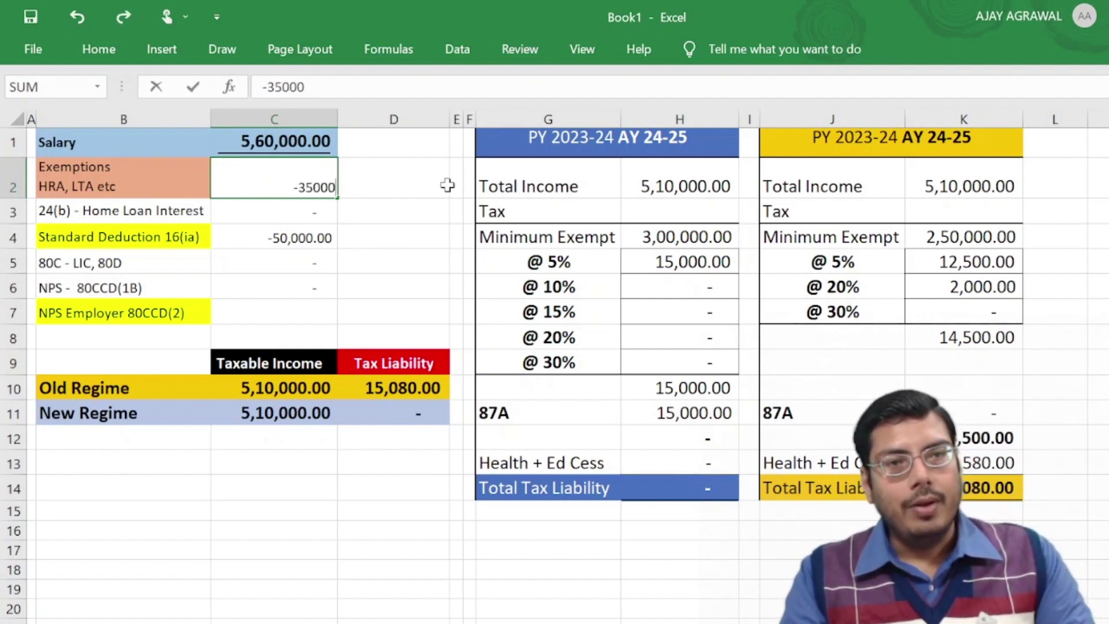
key(Return)
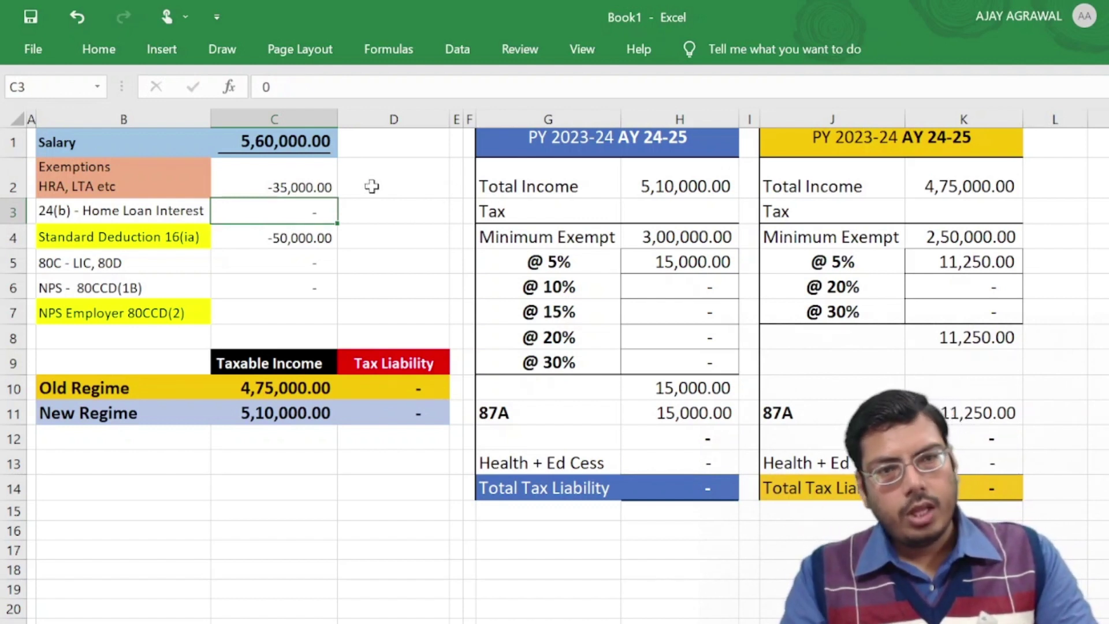
Step: Set the salary in C1 to 750000 and the HRA, LTA exemptions amount to 0
click(305, 143)
text(7)
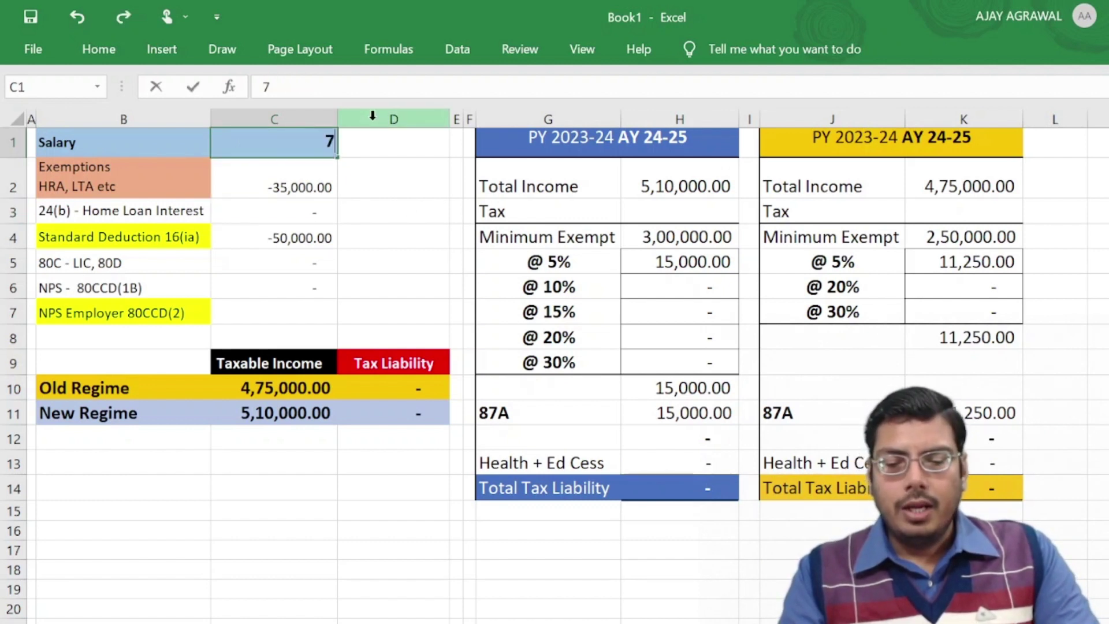
text(,50,0000)
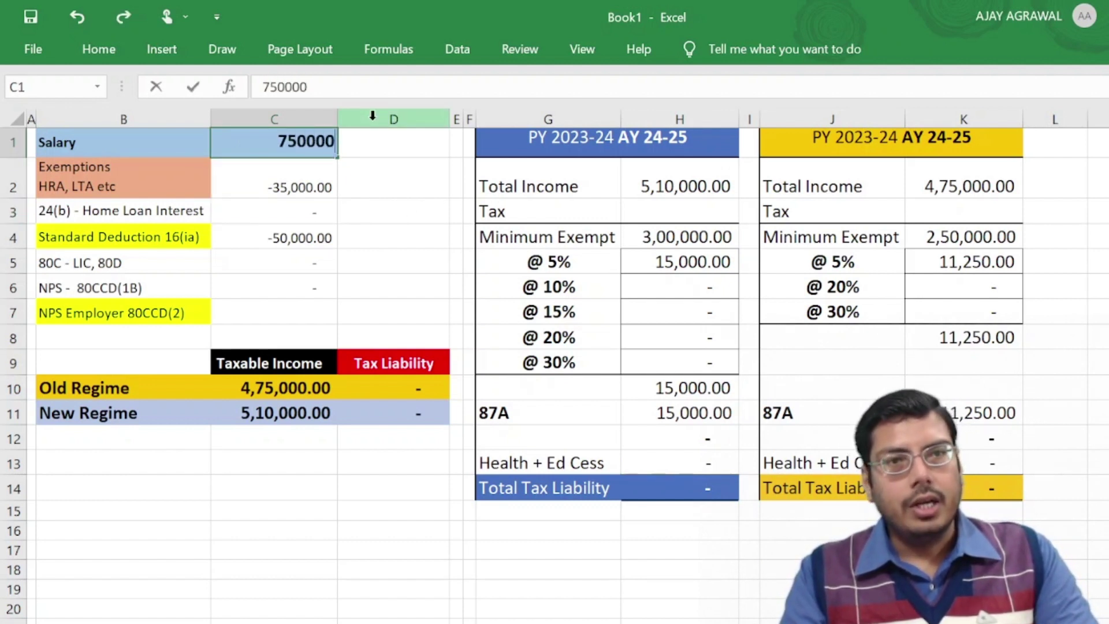
key(Return)
text(0)
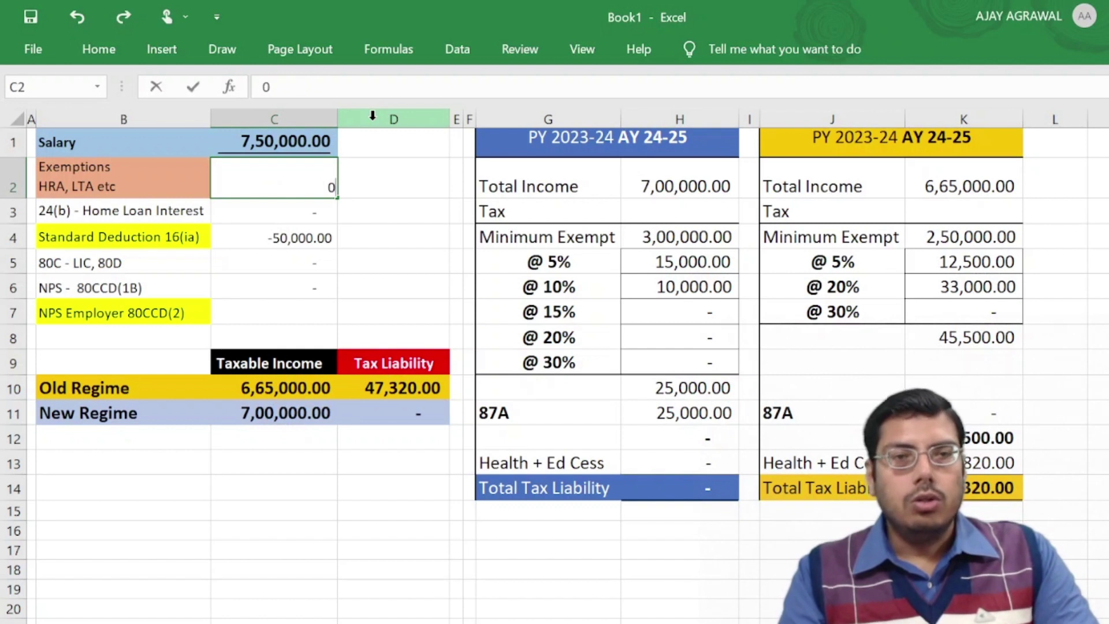
key(Return)
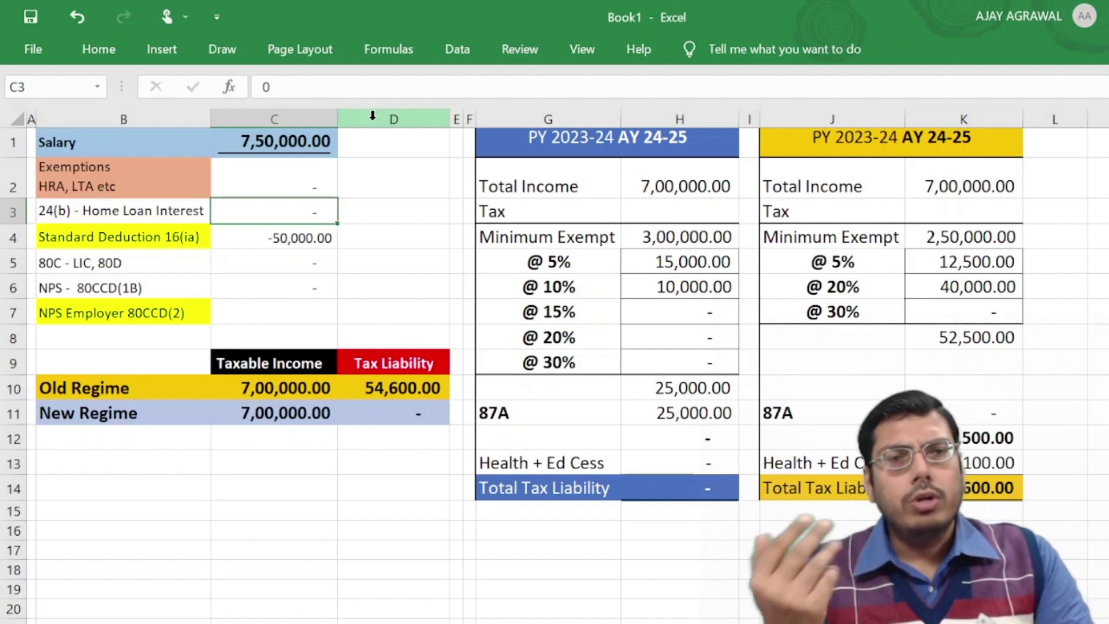
Step: Enter -100000 for the 24(b) home loan interest and -150000 for the 80C - LIC, 80D deduction
text(-1)
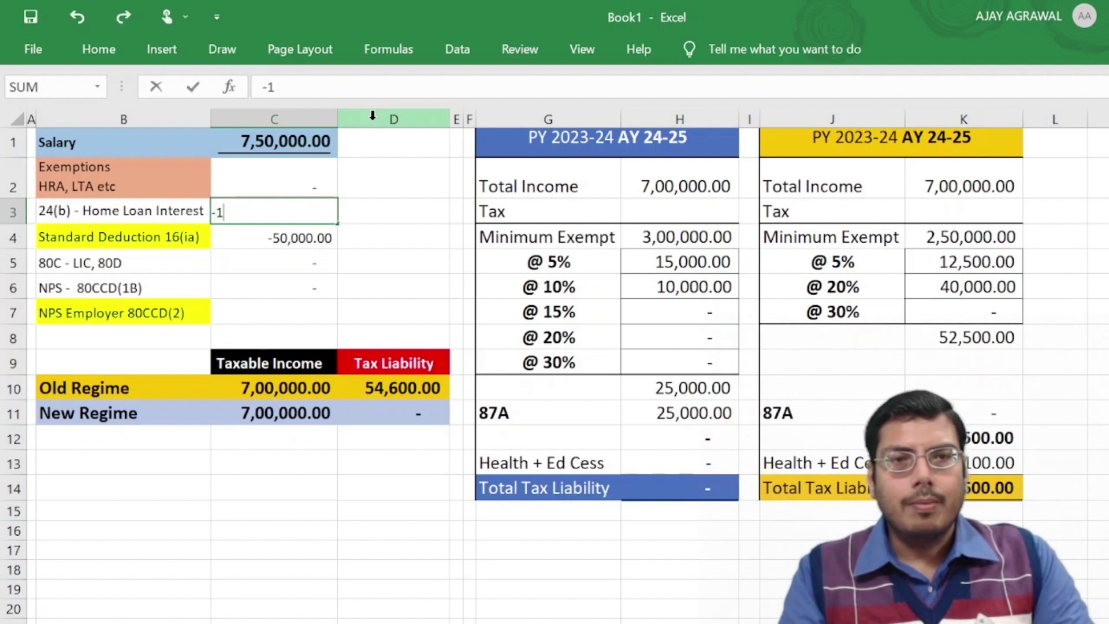
text(00000)
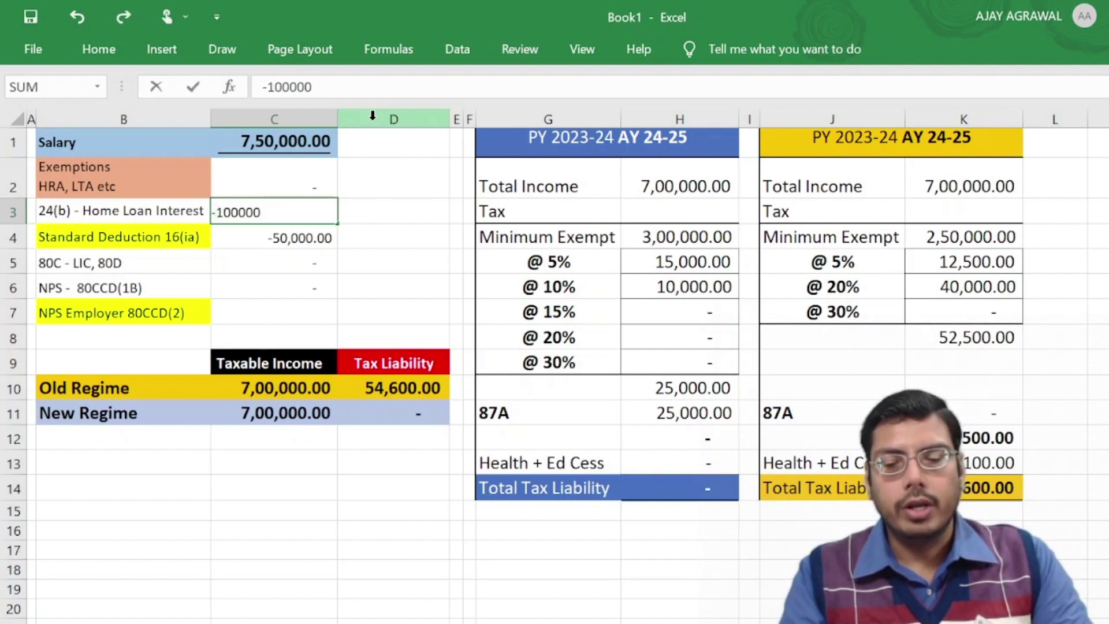
key(Return)
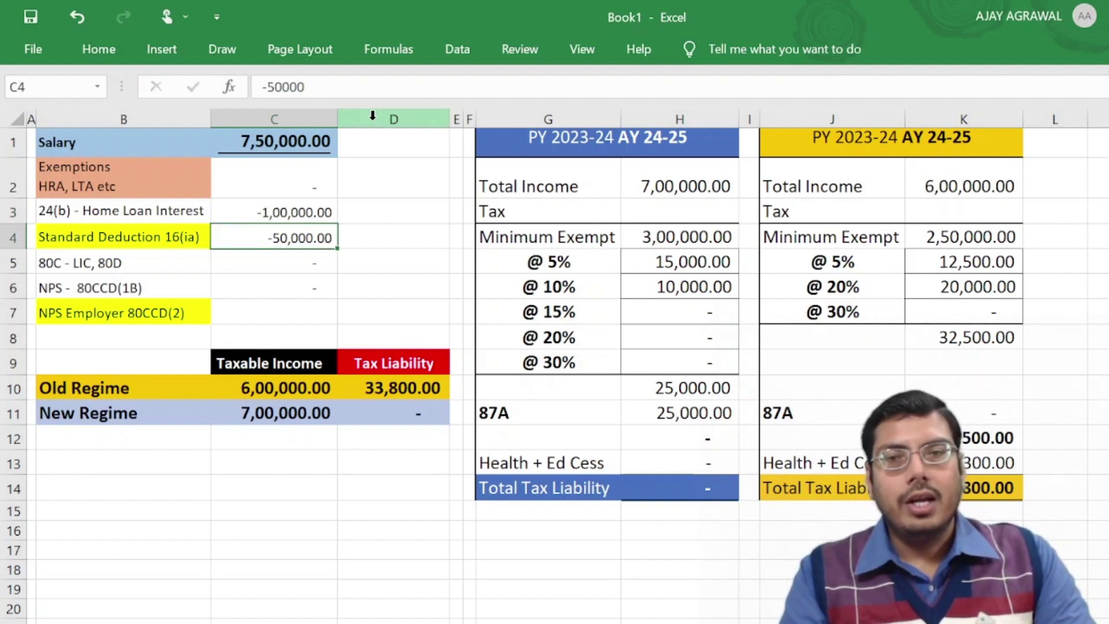
key(Return)
text(-1,50,00)
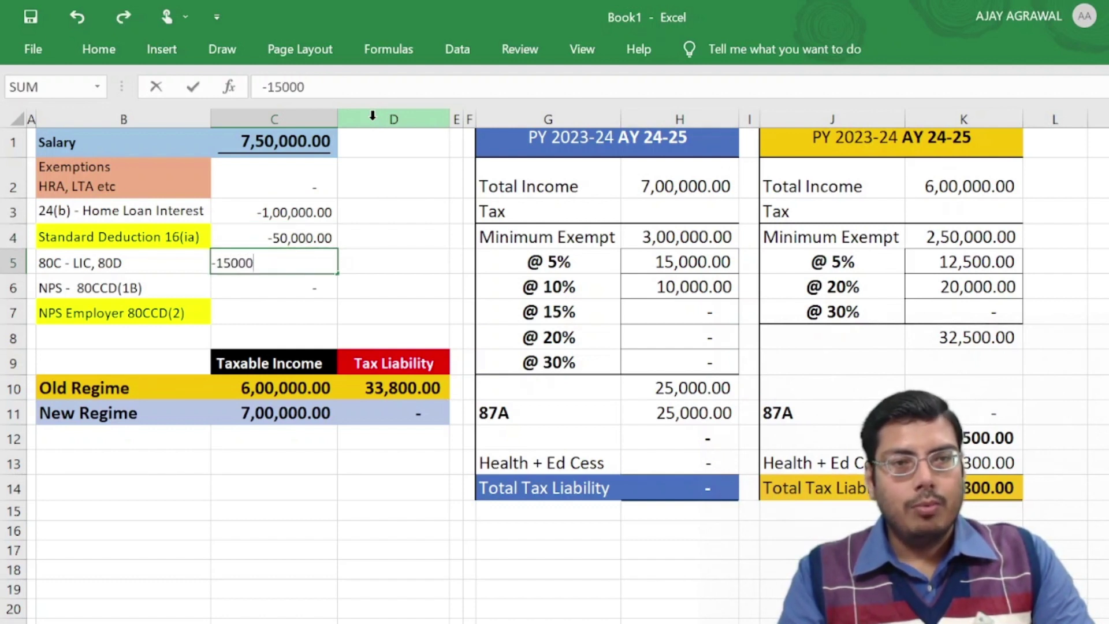
text(0)
key(Return)
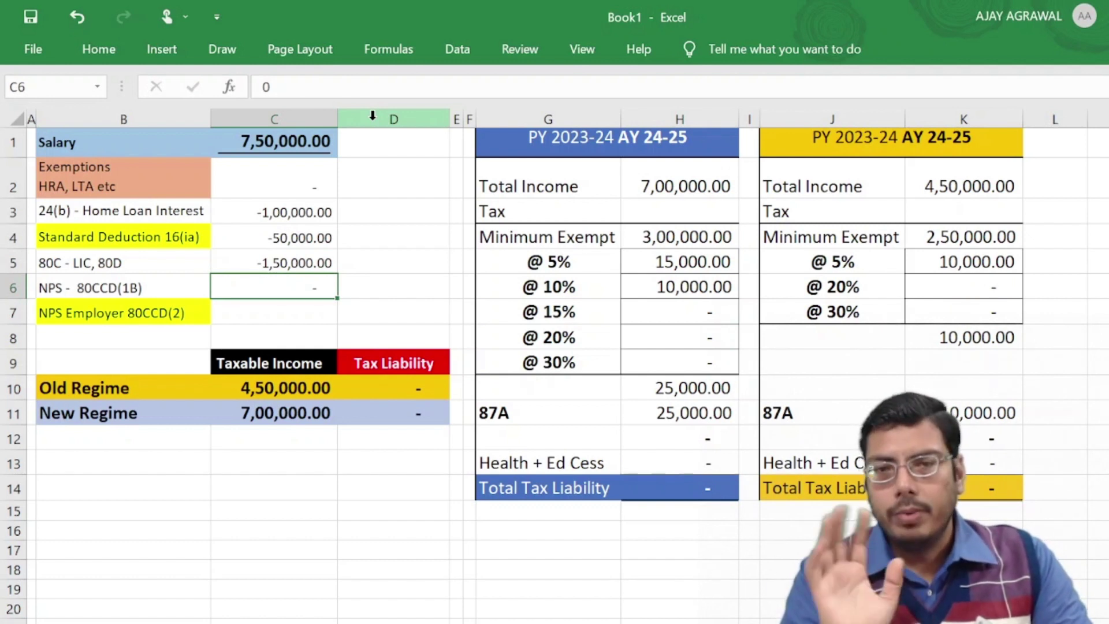
Step: Set the salary in cell C1 to 1250000
key(Up)
key(Up)
key(Up)
key(Up)
key(Up)
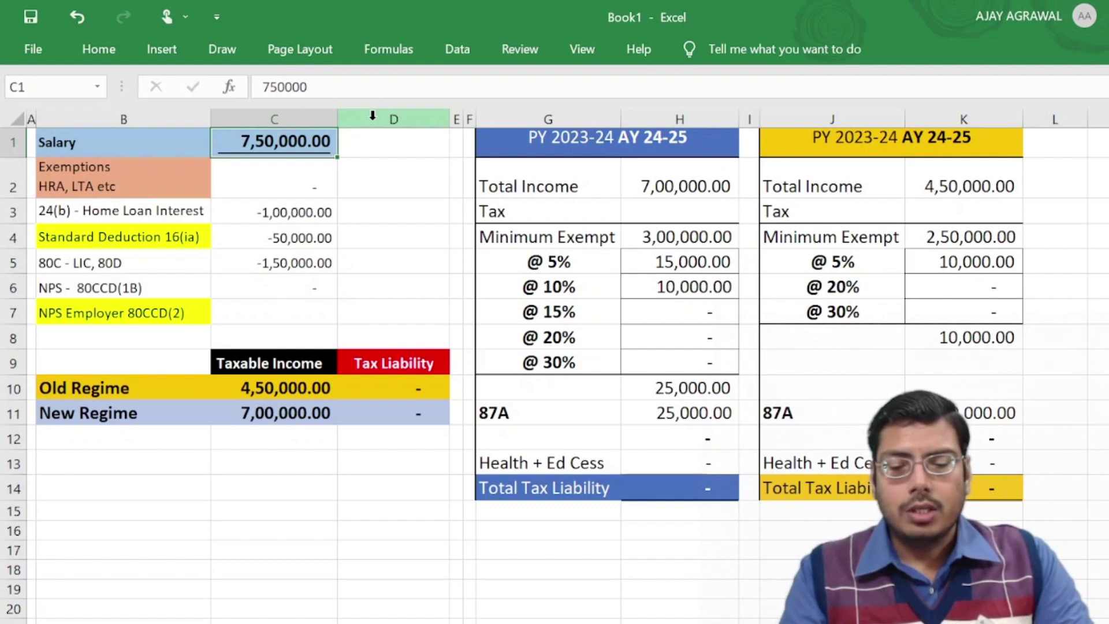
text(12,50,00)
text(0000)
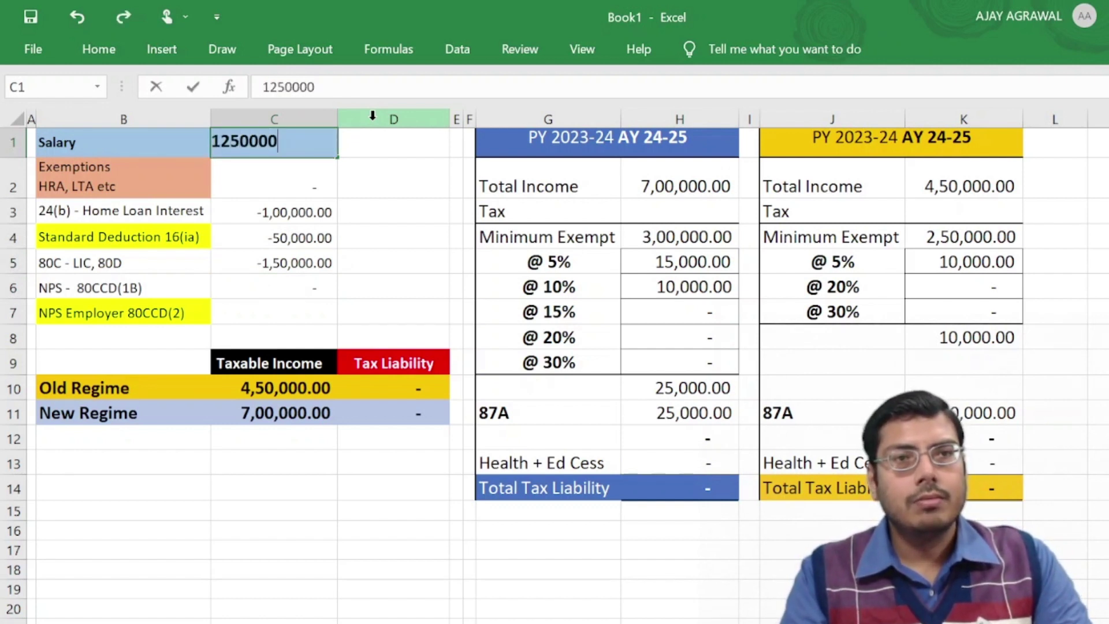
key(Return)
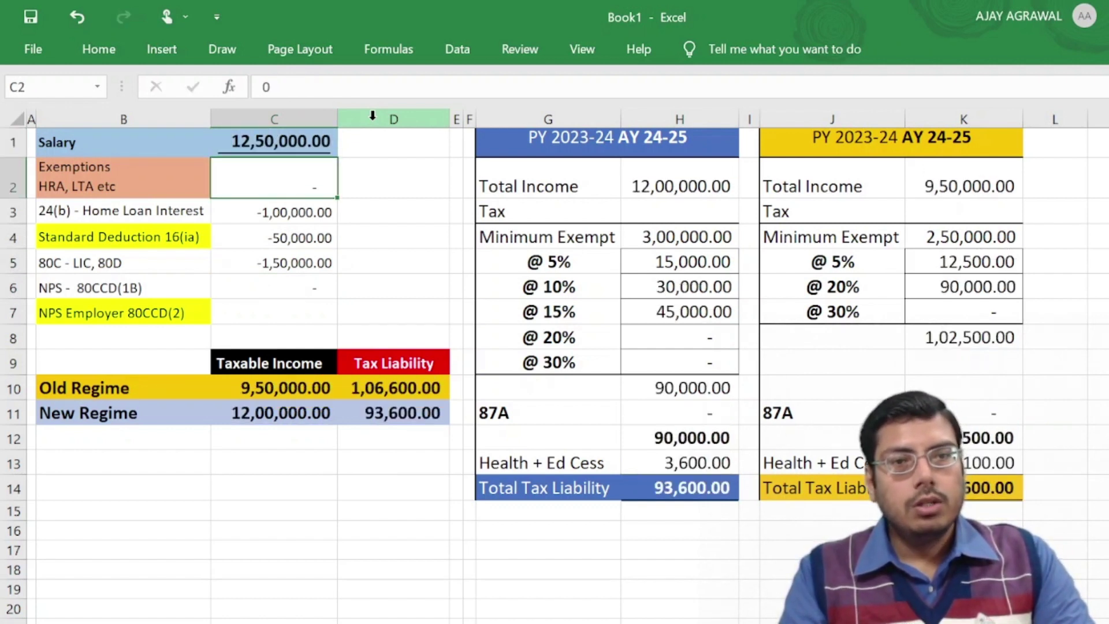
Step: Compare the tax liability cells of the old and new regimes in D10 and D11
key(Down)
key(Down)
key(Down)
key(Down)
key(Down)
key(Down)
key(Down)
key(Down)
key(Right)
key(Down)
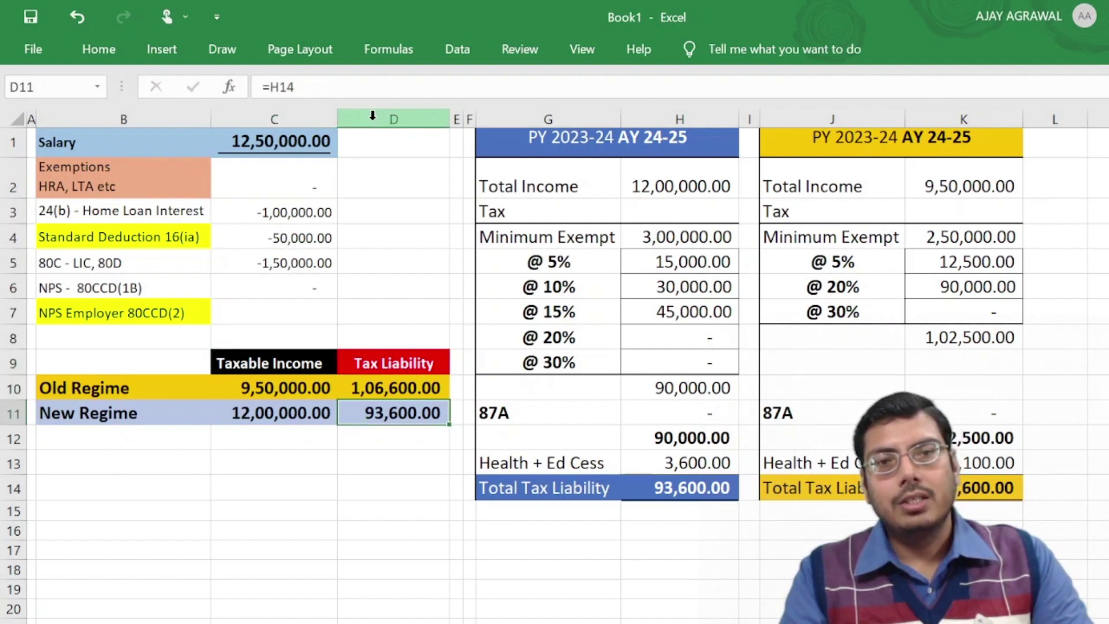
key(Up)
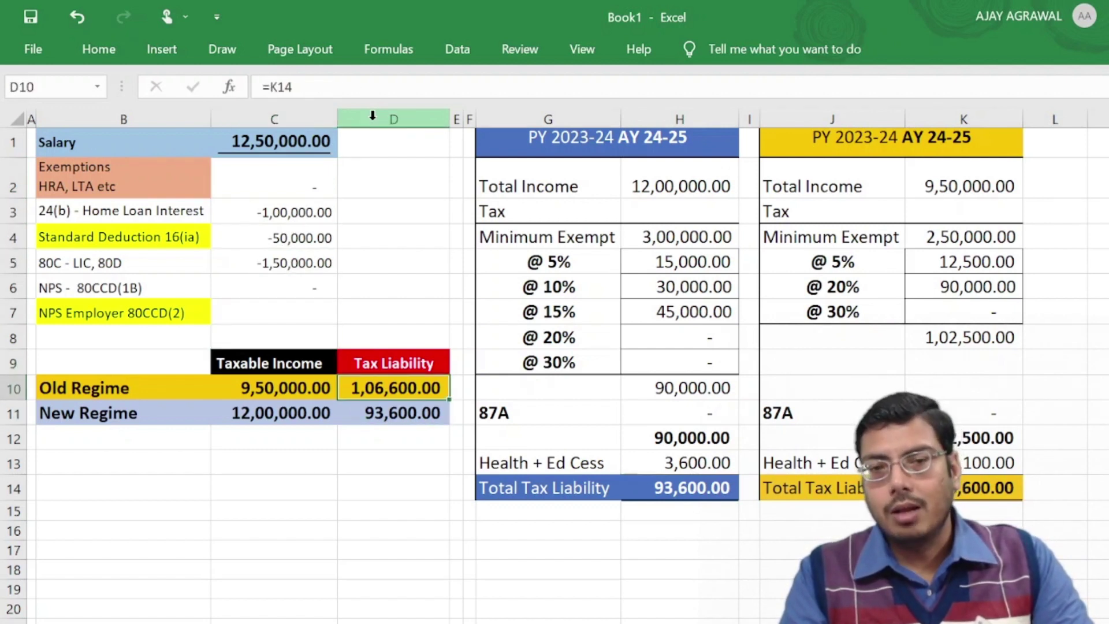
key(Down)
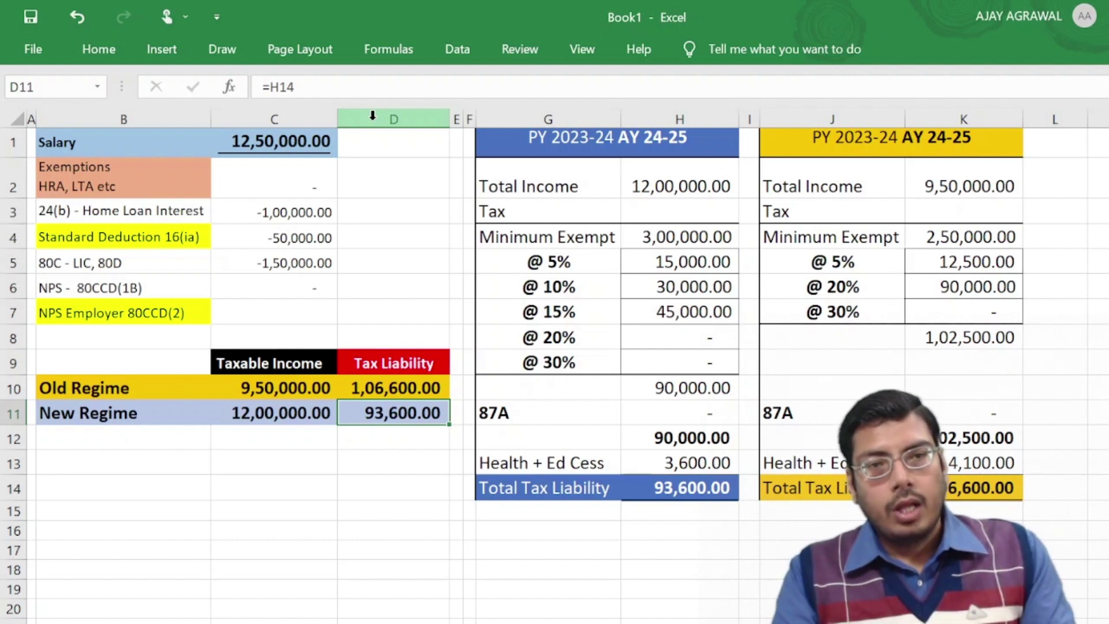
Step: Change the 24(b) home loan interest deduction in C3 to -200000
key(Up)
key(Up)
key(ctrl+Up)
key(Down)
key(Left)
key(Up)
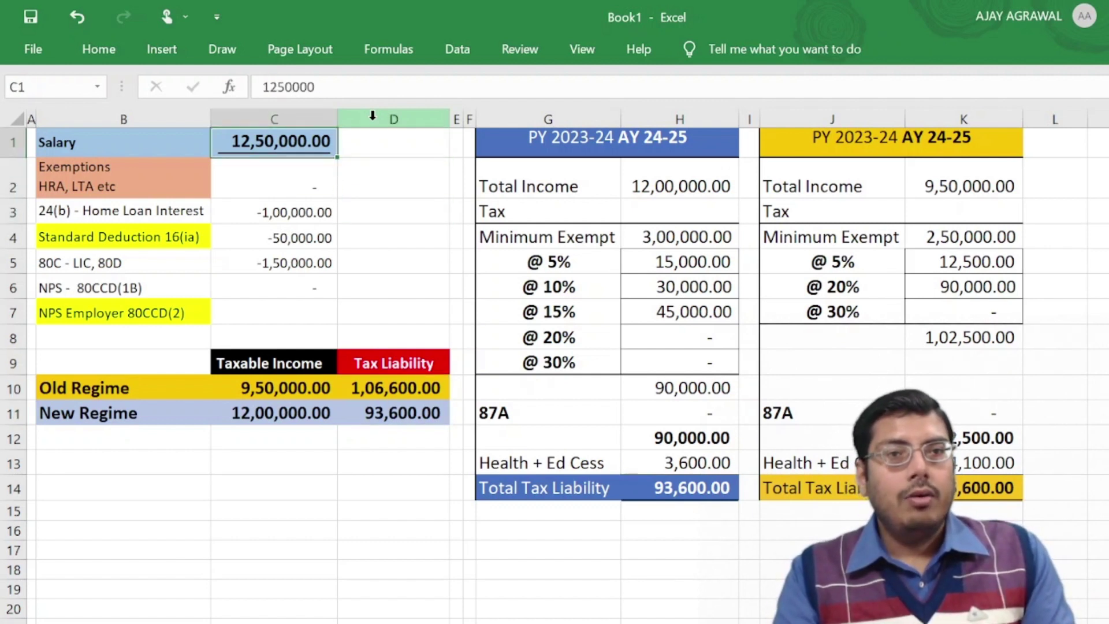
key(Down)
key(Down)
key(F2)
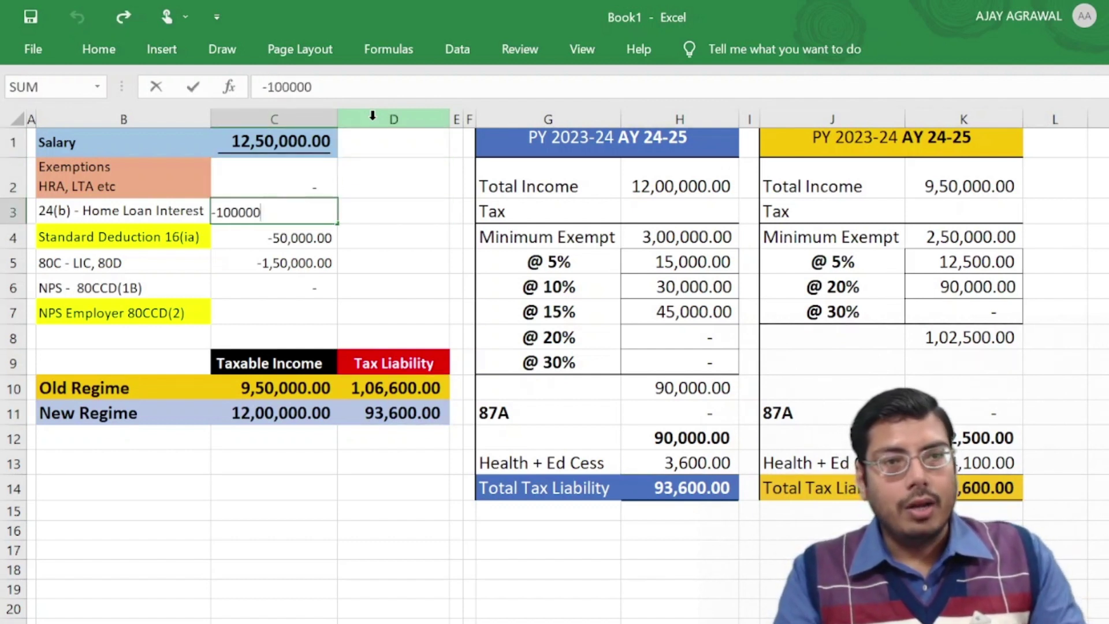
key(shift+Right)
text(2)
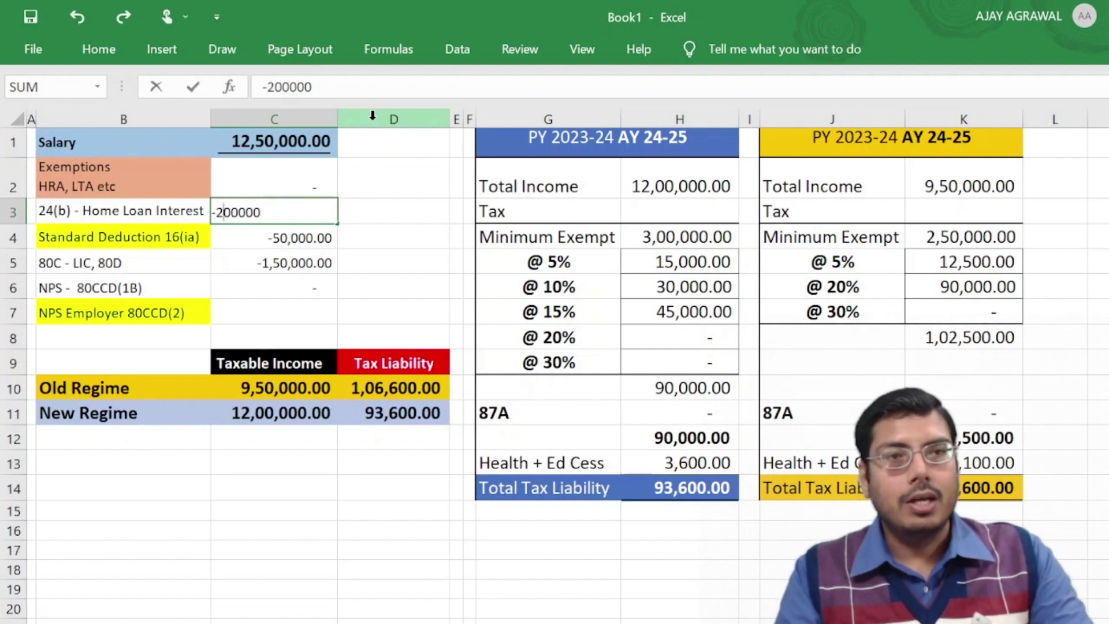
key(Return)
Step: Review the regime summary area, then the salary, standard deduction 16(ia) and NPS employer 80CCD(2) rows
key(Down)
key(Down)
key(Down)
key(Down)
key(Down)
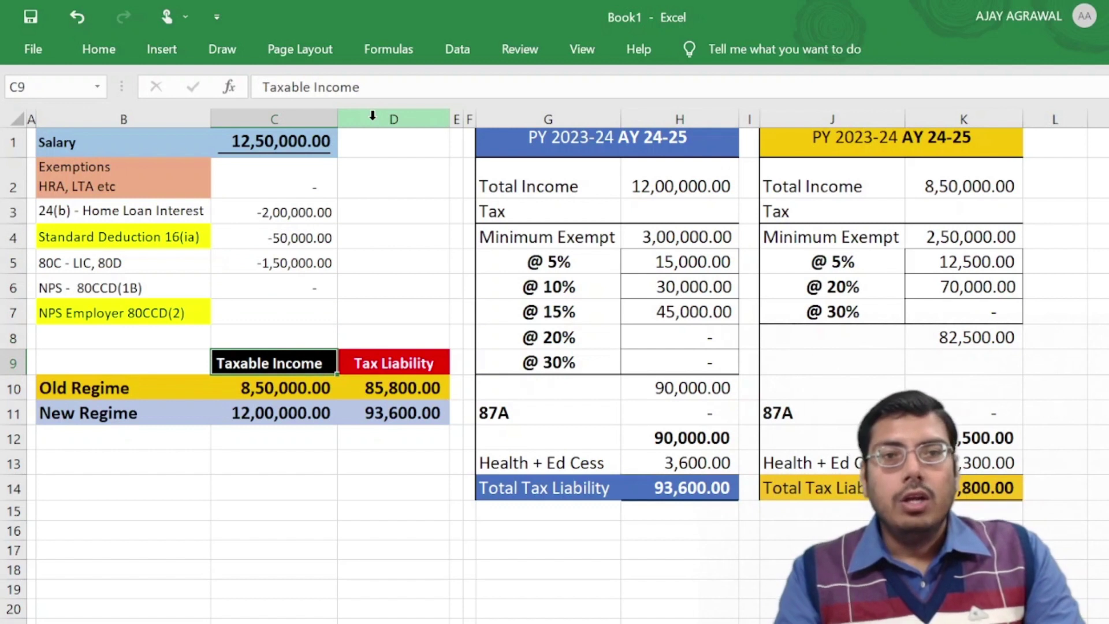
key(Up)
key(Up)
key(Up)
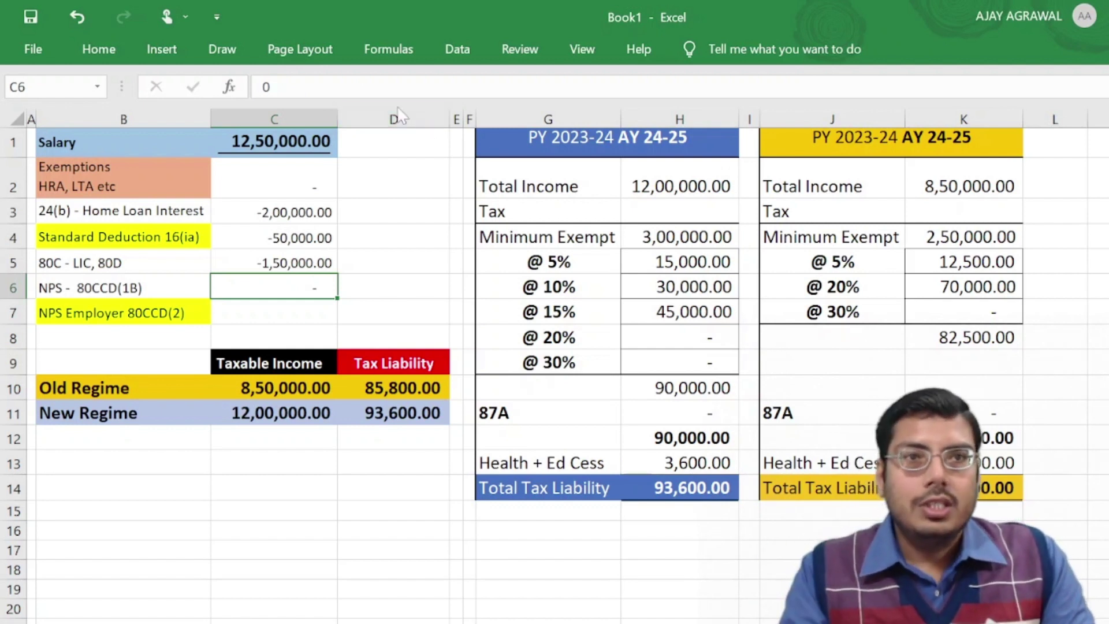
drag(113, 142, 299, 134)
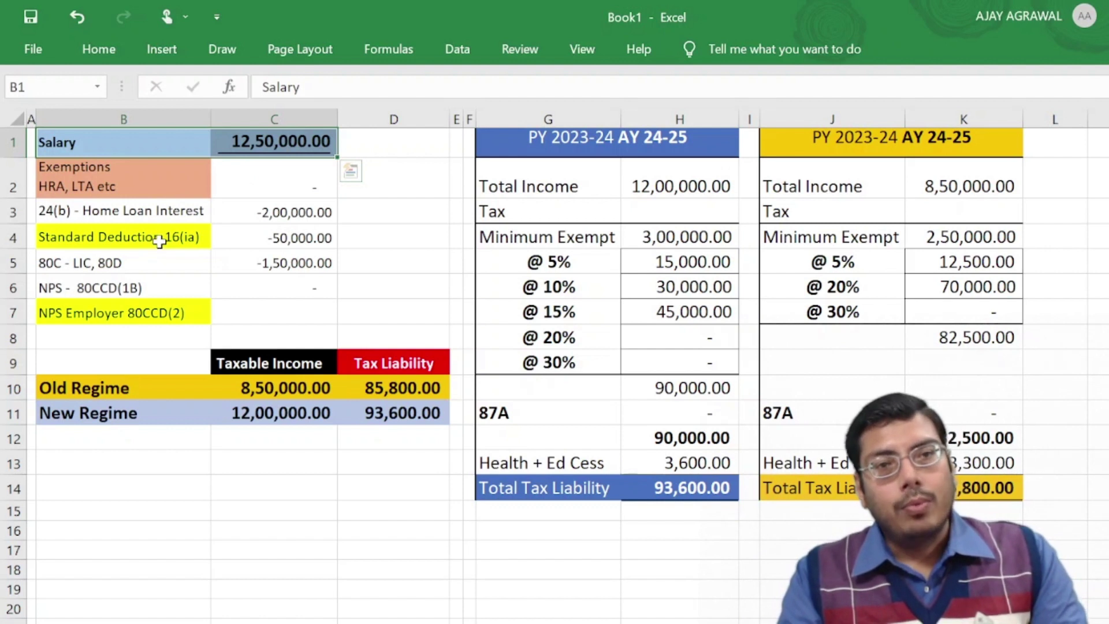
drag(157, 245, 258, 239)
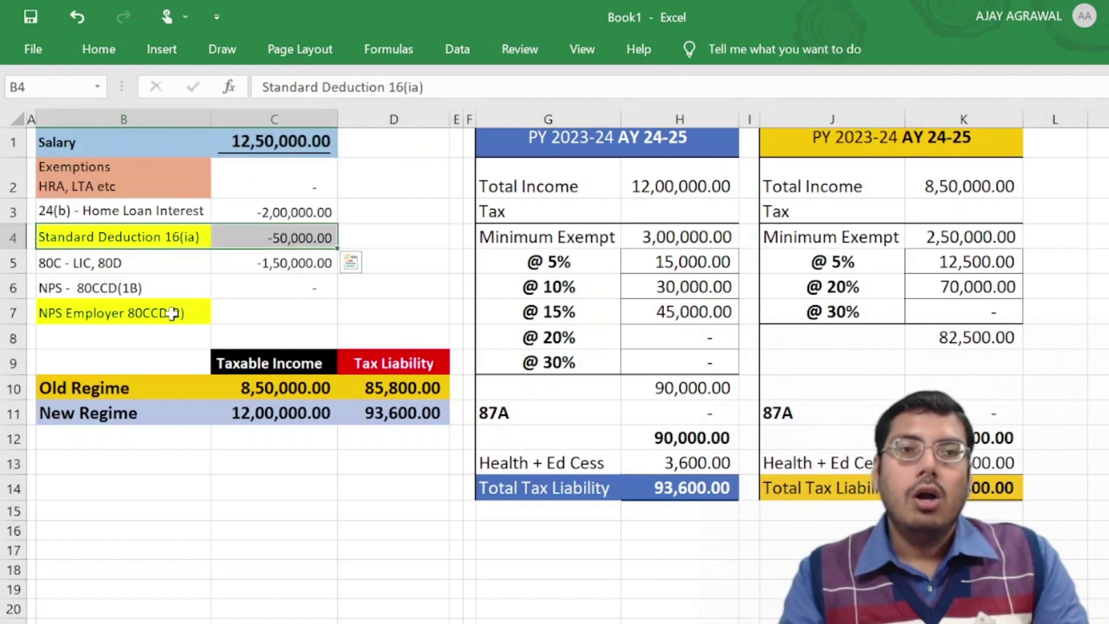
drag(172, 312, 248, 312)
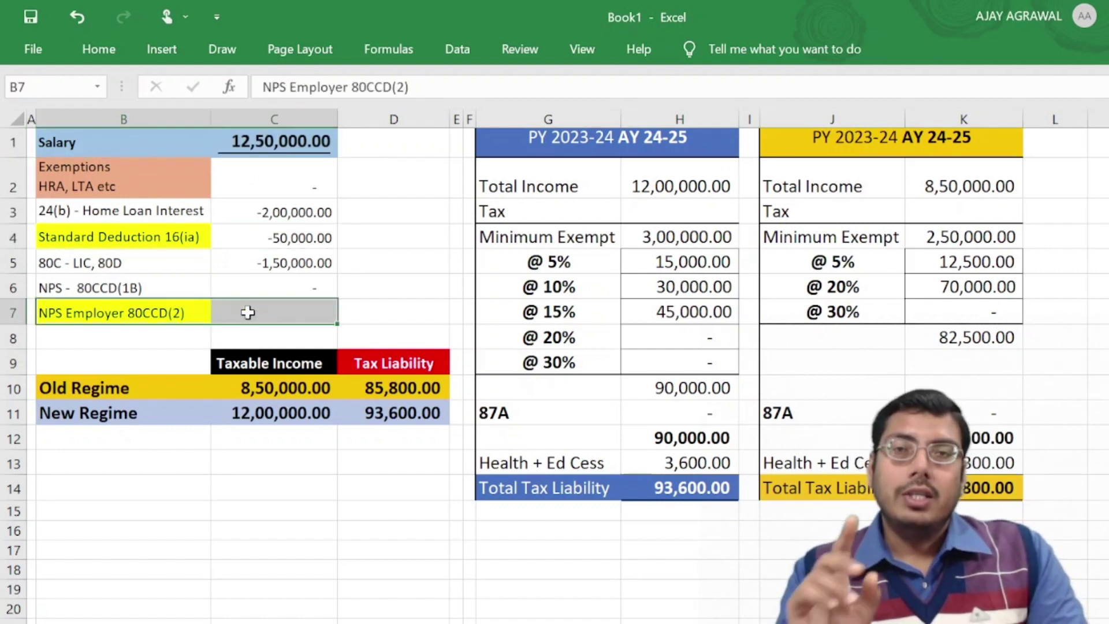